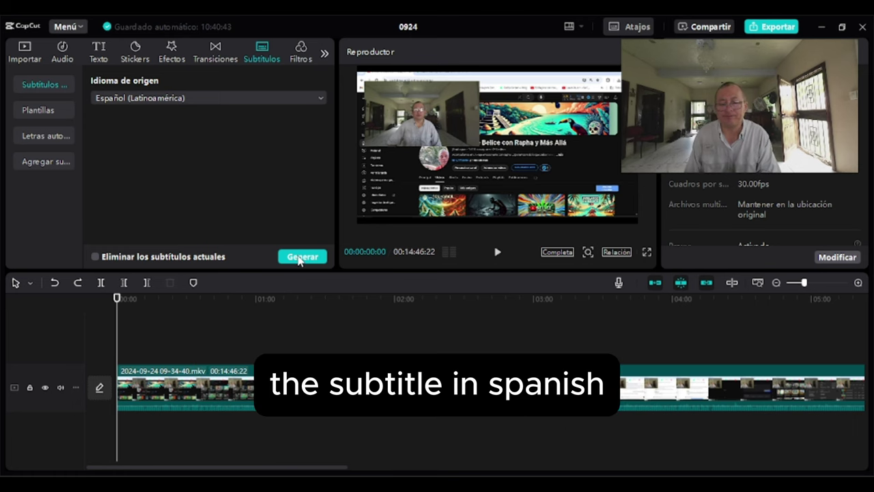
# Generate automatic subtitles in Español (Latinoamérica) for the video and select the subtitle clip near the two-minute mark
pyautogui.click(299, 258)
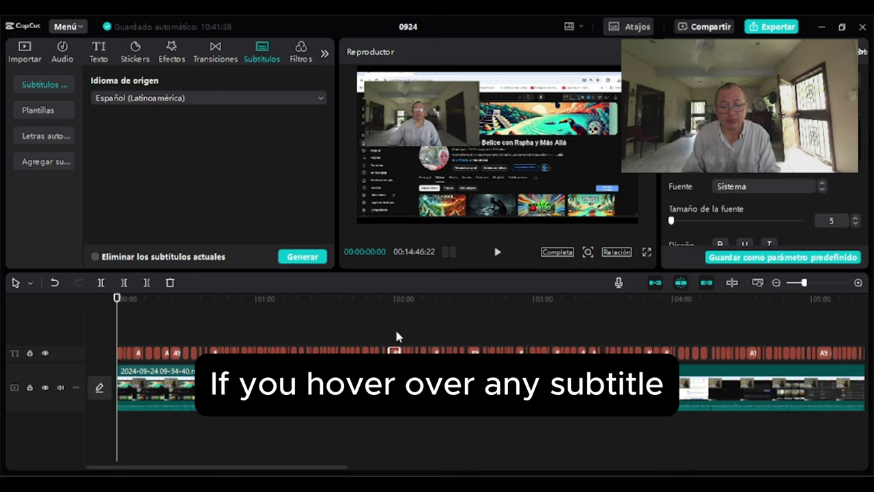
pyautogui.click(396, 337)
pyautogui.click(395, 341)
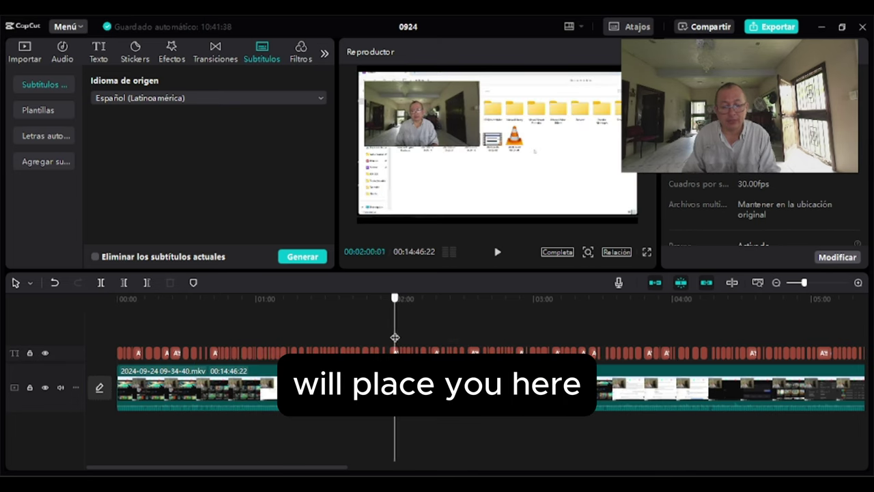
pyautogui.click(397, 355)
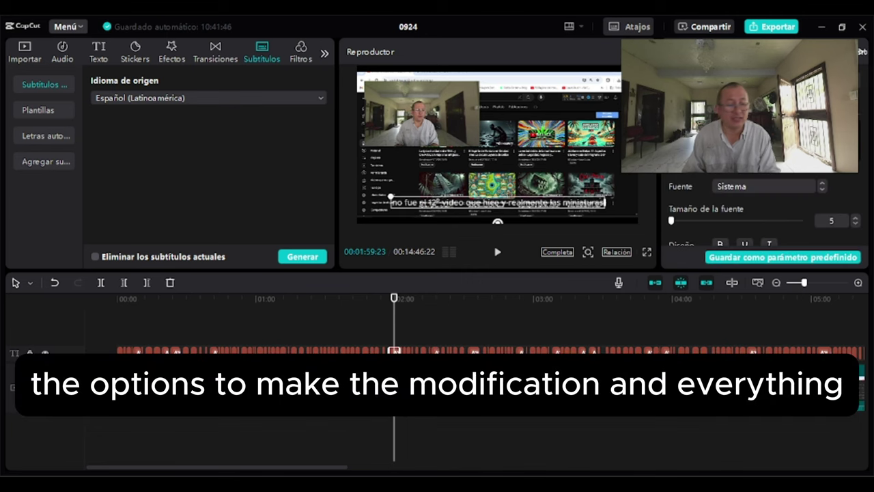
pyautogui.click(379, 338)
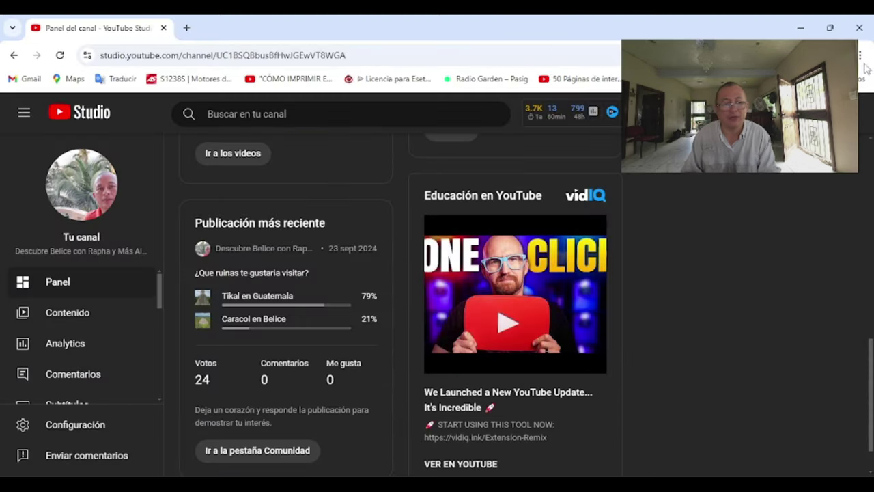
# In the browser, open the saved Capcut SRT Export_Biyaoyun page from the Otros favoritos bookmarks
pyautogui.click(862, 56)
pyautogui.moveTo(724, 261)
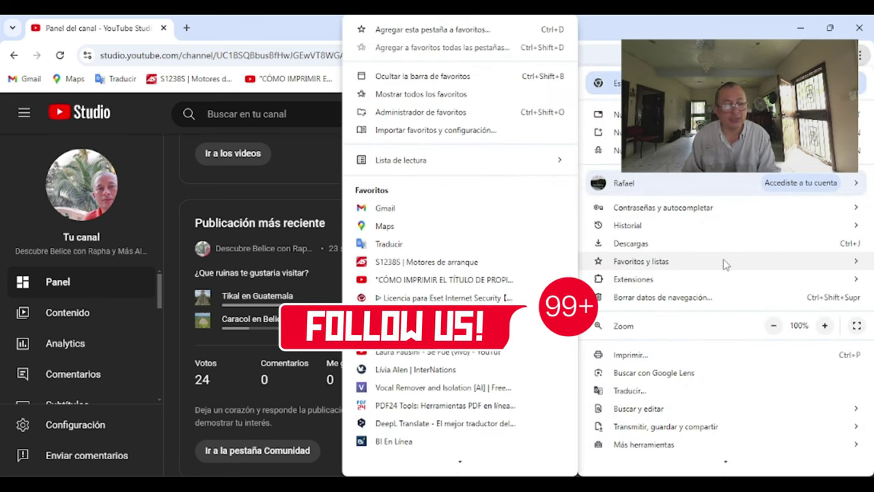
pyautogui.moveTo(460, 458)
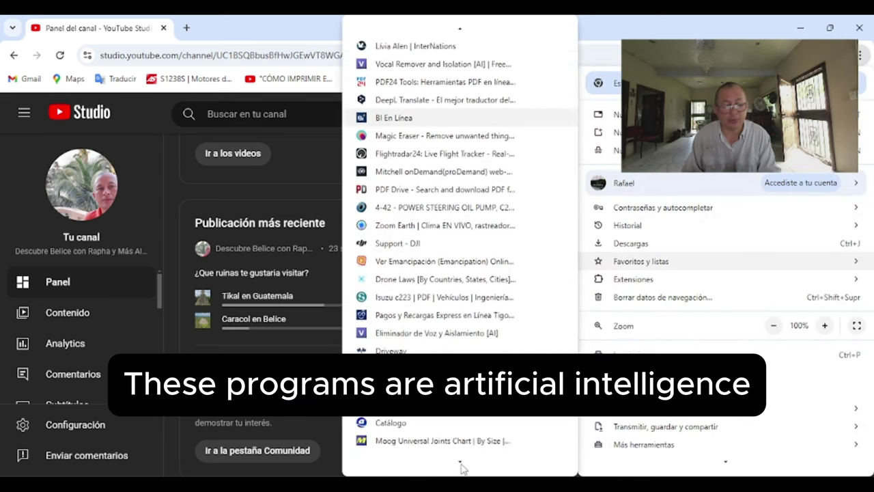
pyautogui.moveTo(475, 444)
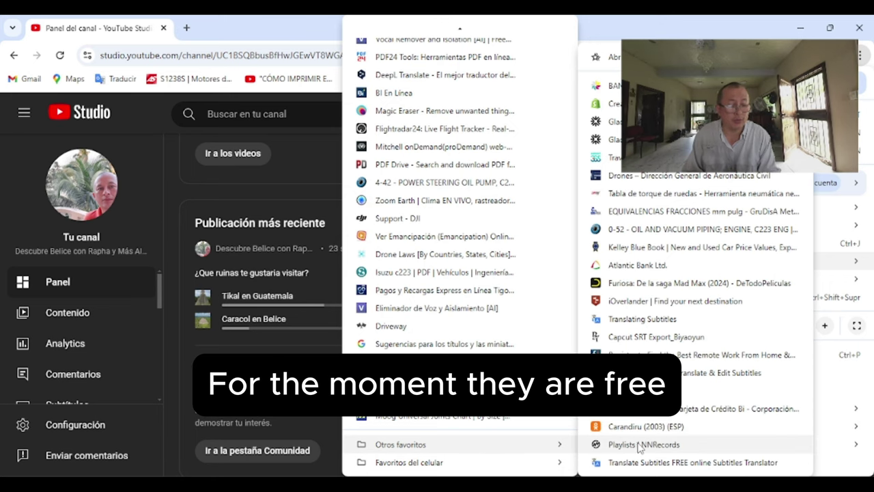
pyautogui.click(648, 337)
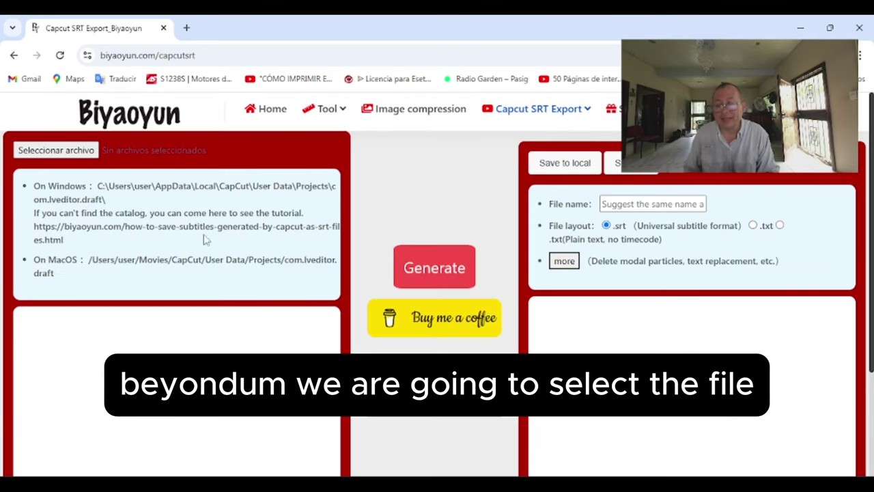
# Start choosing the draft file for the converter and browse to the folder capcut, CapCut Drafts, 09 on drive C
pyautogui.click(80, 153)
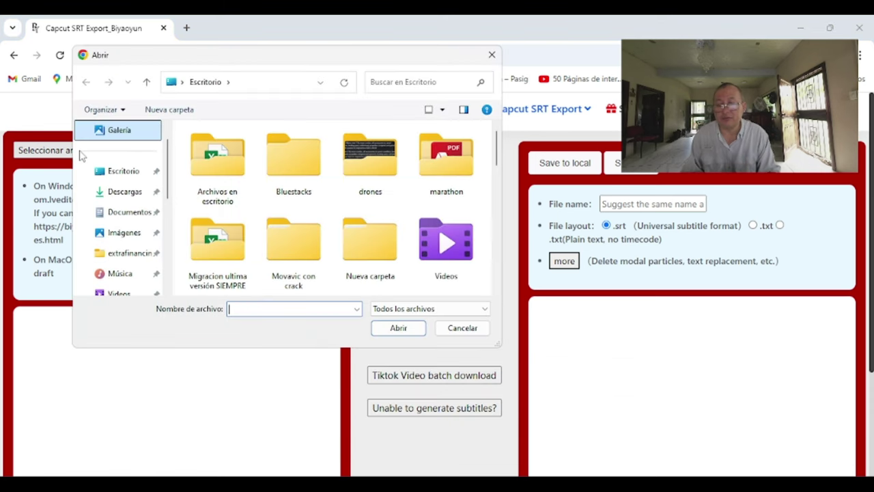
pyautogui.scroll(-5, 168, 273)
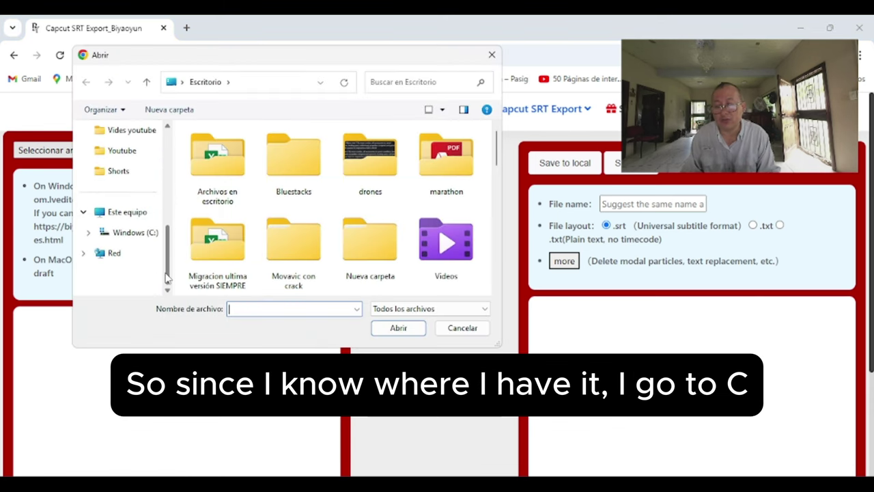
pyautogui.click(145, 236)
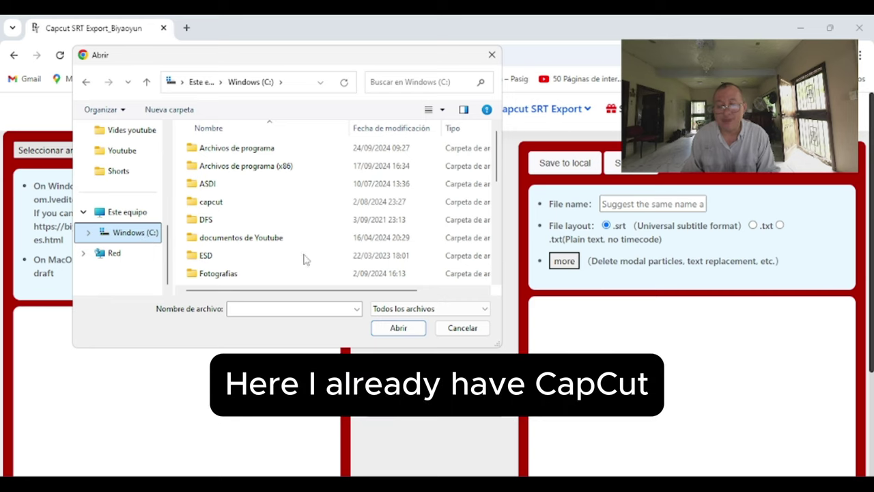
pyautogui.doubleClick(239, 203)
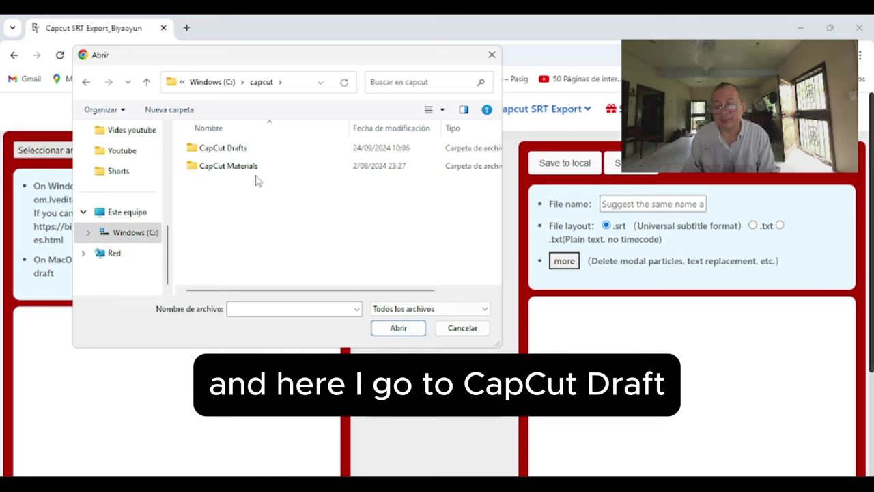
pyautogui.click(256, 151)
pyautogui.doubleClick(256, 149)
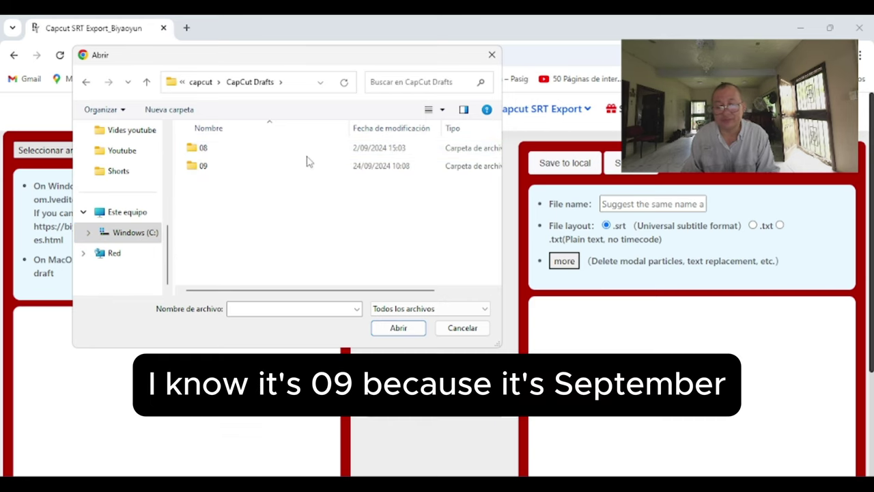
pyautogui.doubleClick(283, 167)
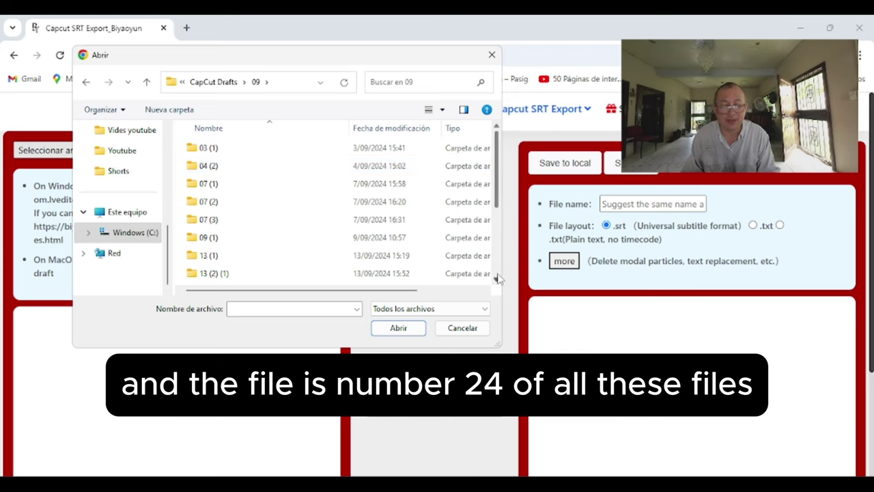
# Load the file draft_content.json from project folder 24 into the converter
pyautogui.scroll(-3, 237, 273)
pyautogui.doubleClick(229, 277)
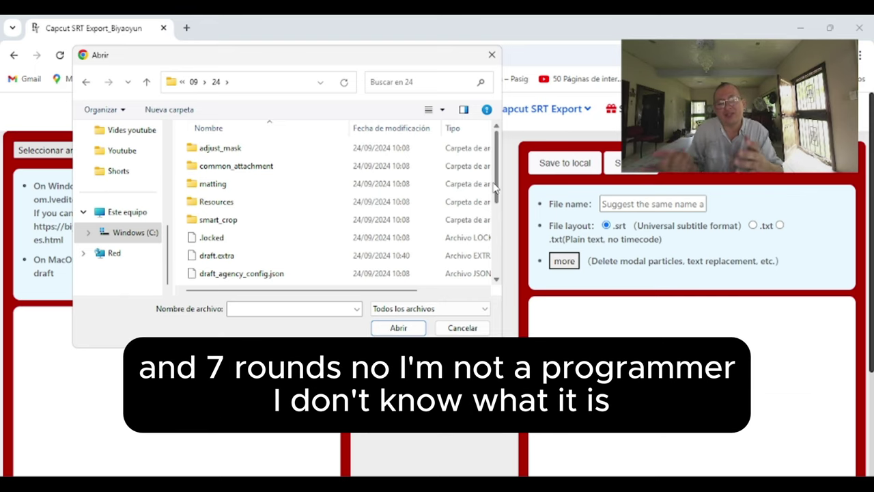
pyautogui.moveTo(497, 184); pyautogui.dragTo(500, 224)
pyautogui.click(314, 242)
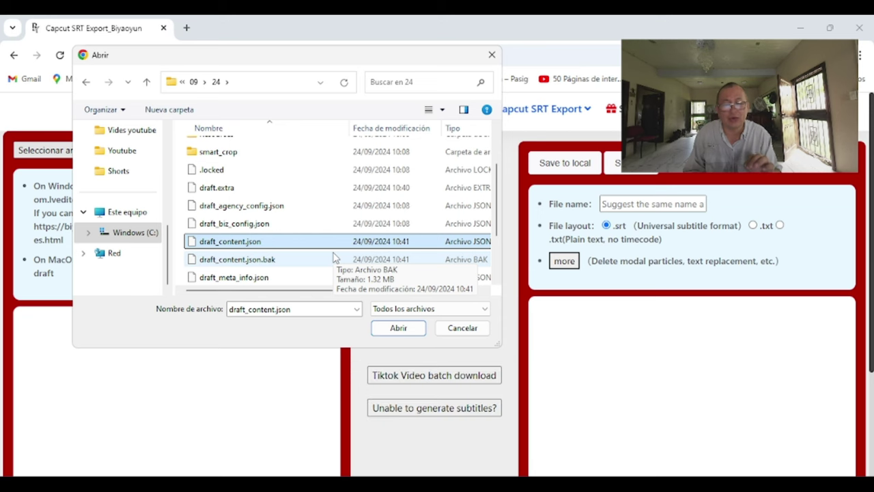
pyautogui.click(397, 328)
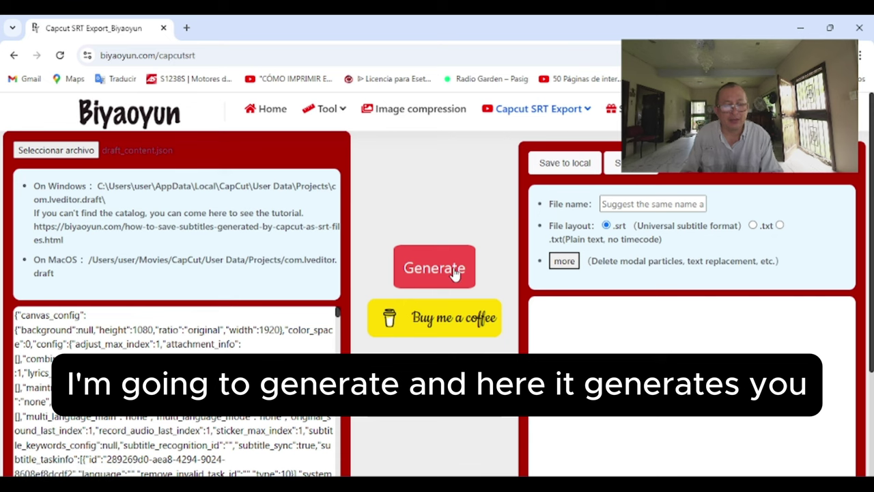
# Generate the subtitle text from the loaded draft in .srt format and browse through its lines
pyautogui.click(455, 272)
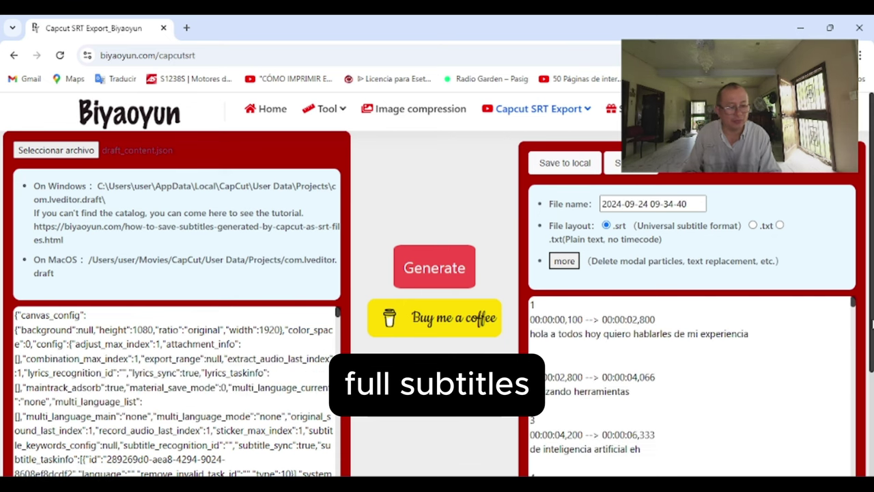
pyautogui.scroll(-1, 862, 312)
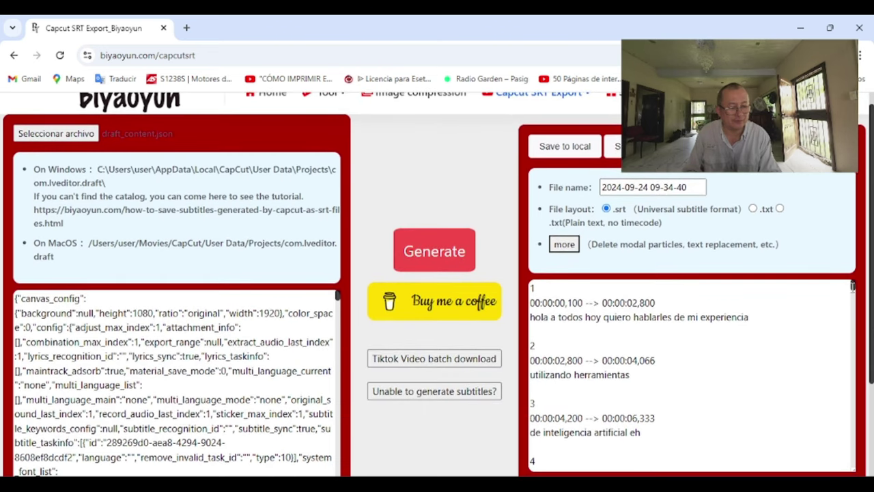
pyautogui.moveTo(851, 287); pyautogui.dragTo(853, 298)
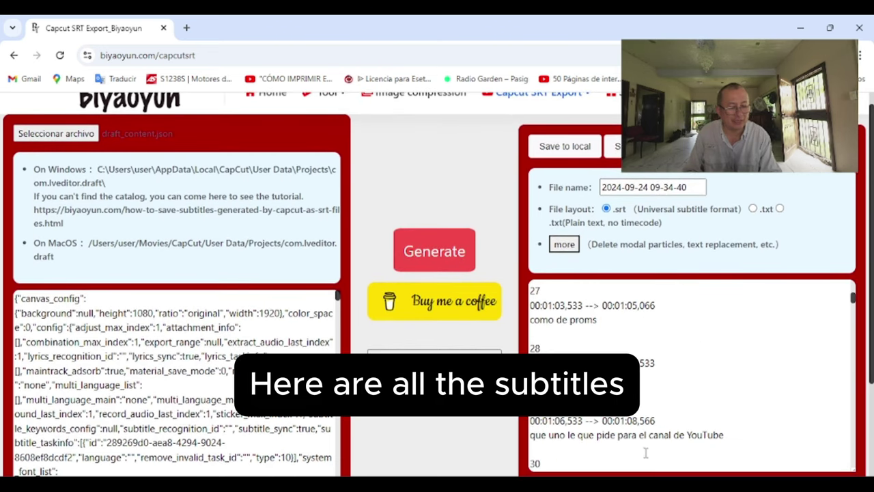
# Try editing subtitle 29 by deleting and retyping the letters "al" of the word "canal"
pyautogui.press('BackSpace')
pyautogui.press('BackSpace')
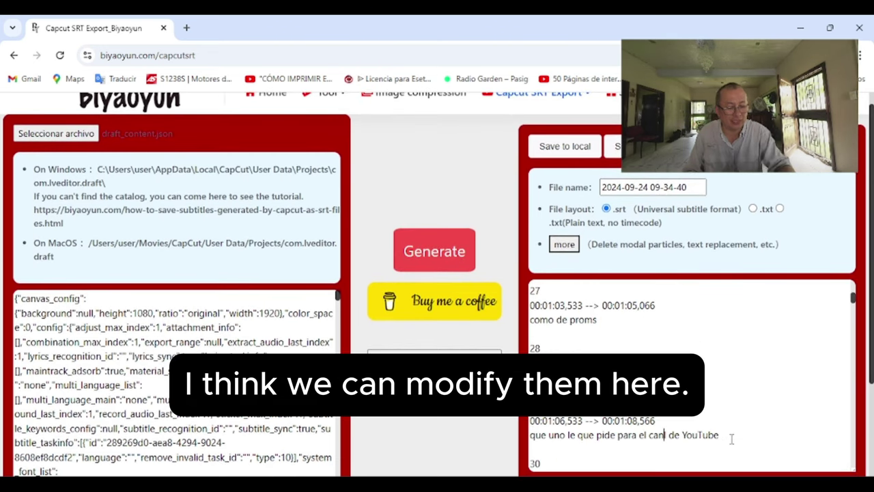
pyautogui.write('al')
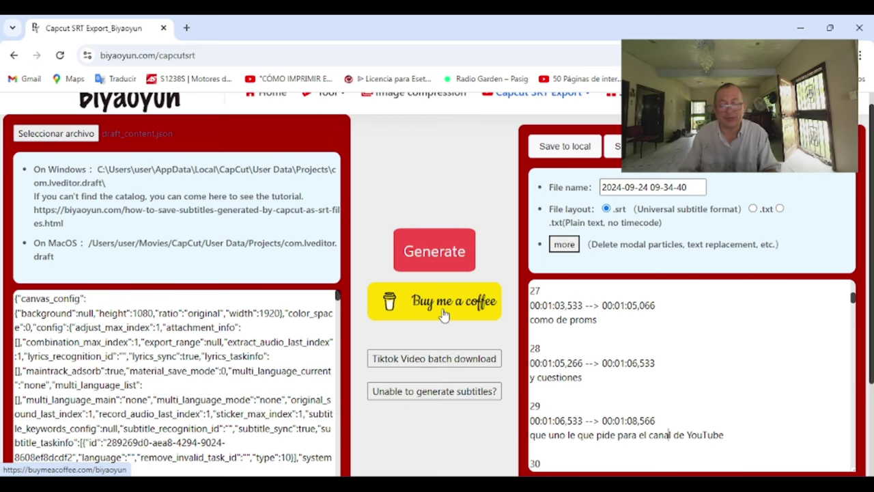
pyautogui.moveTo(306, 486)
pyautogui.moveTo(852, 298); pyautogui.dragTo(855, 269)
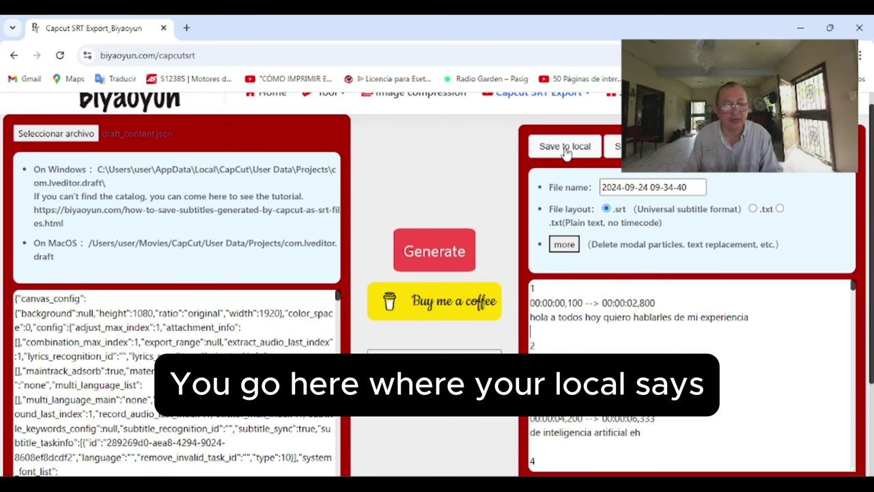
pyautogui.click(560, 146)
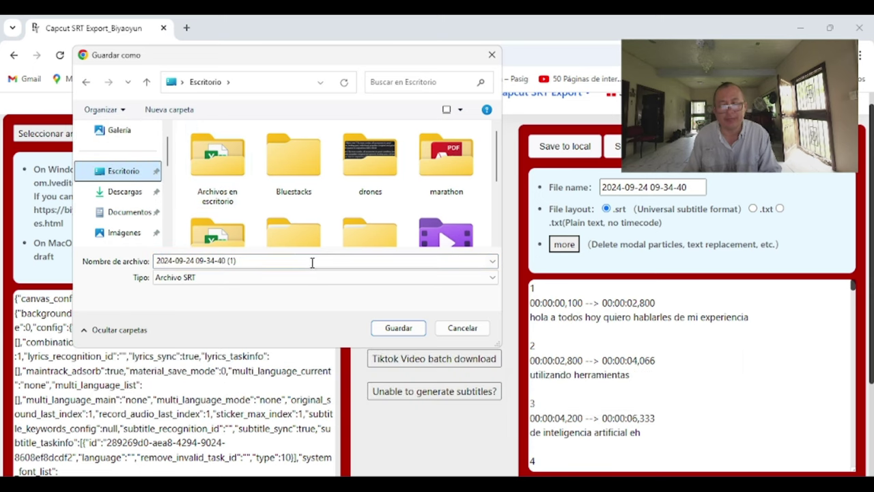
pyautogui.click(301, 262)
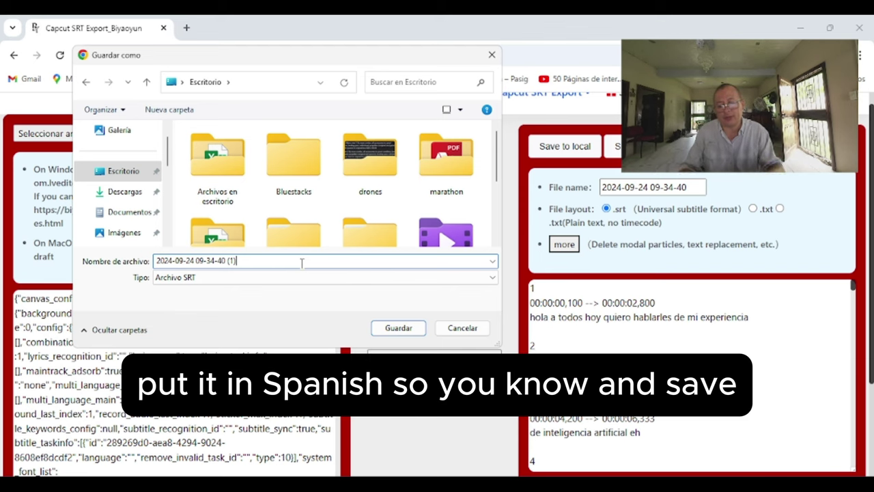
pyautogui.write('español')
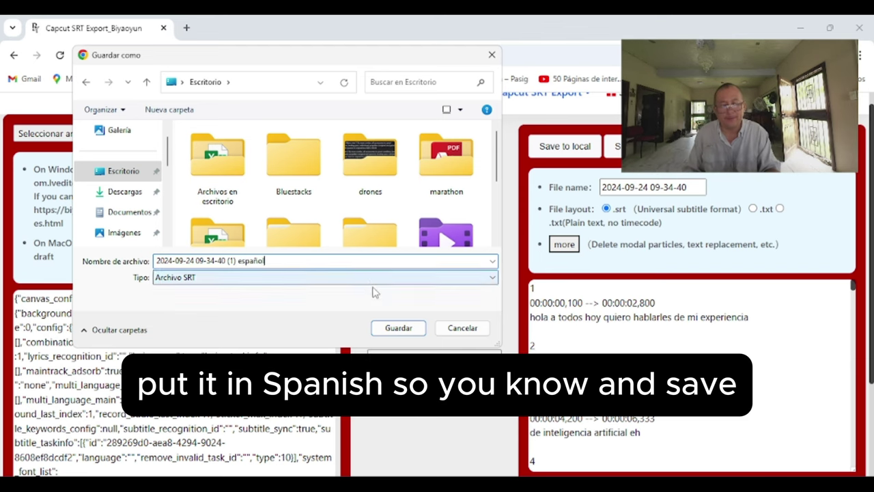
pyautogui.click(386, 327)
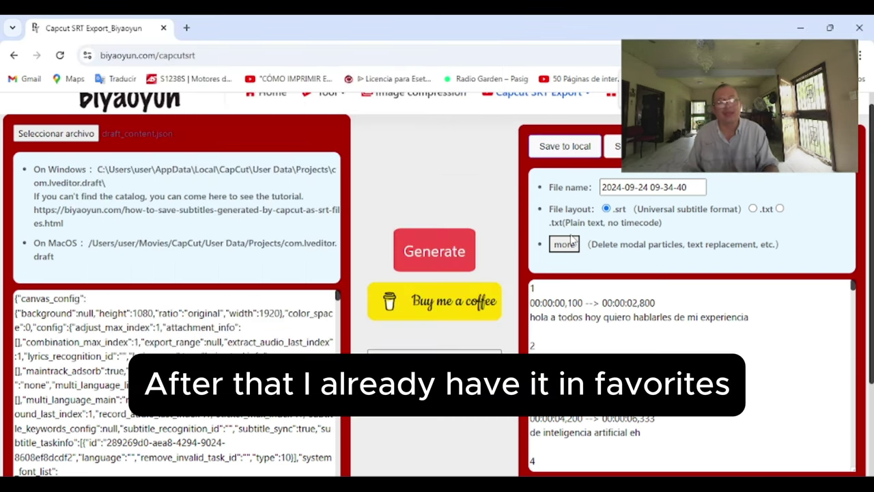
# Open the saved Translate Subtitles FREE online Subtitles Translator page from the Otros favoritos bookmarks
pyautogui.click(862, 56)
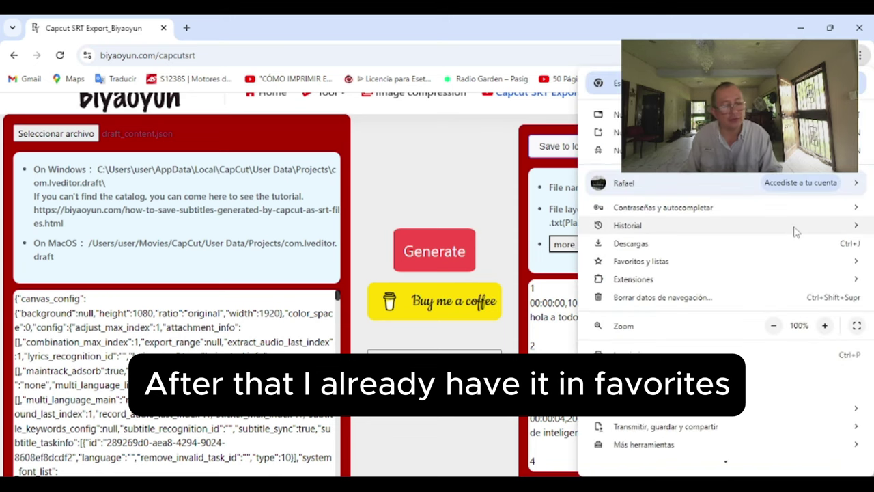
pyautogui.moveTo(760, 284)
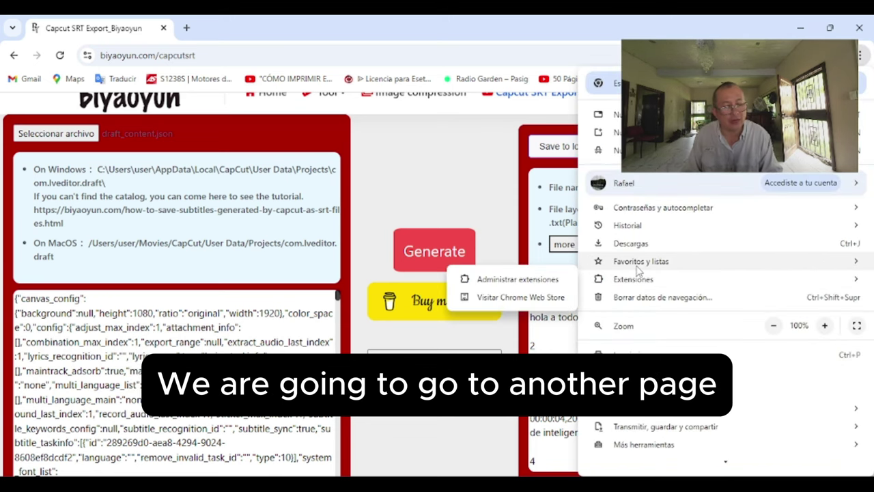
pyautogui.moveTo(638, 261)
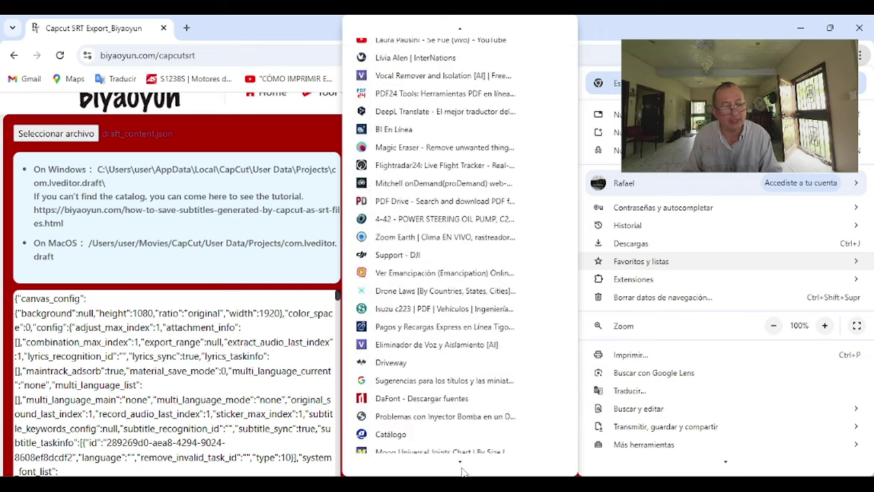
pyautogui.moveTo(523, 445)
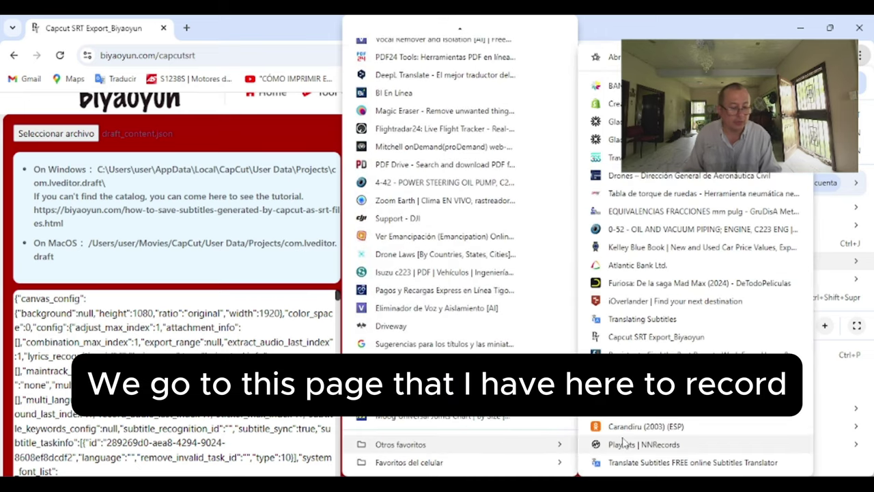
pyautogui.click(635, 462)
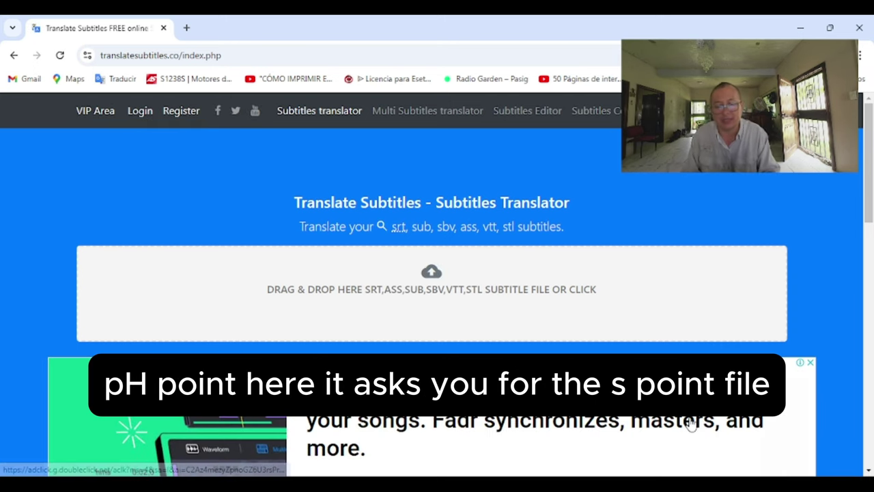
pyautogui.click(435, 307)
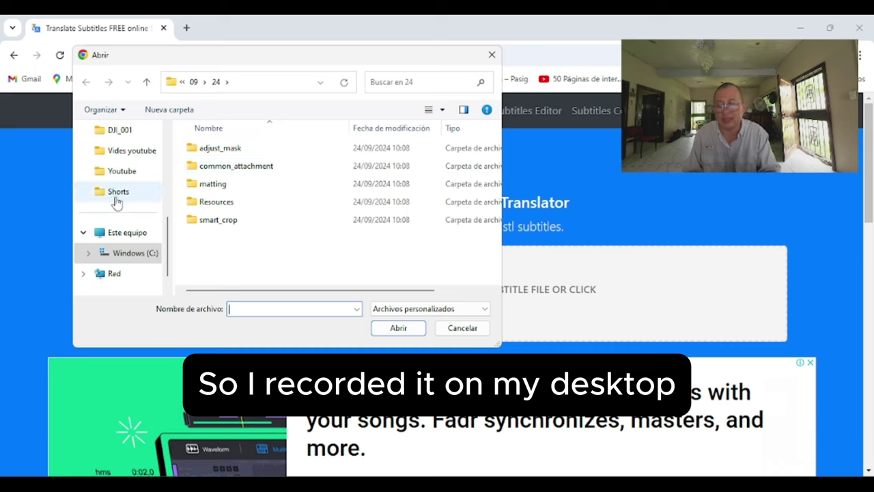
pyautogui.scroll(10, 170, 150)
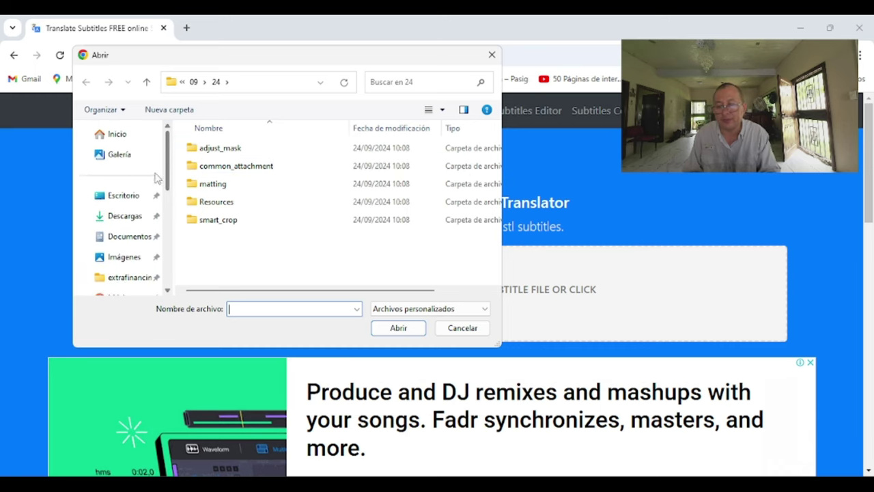
pyautogui.click(130, 195)
pyautogui.scroll(-3, 497, 268)
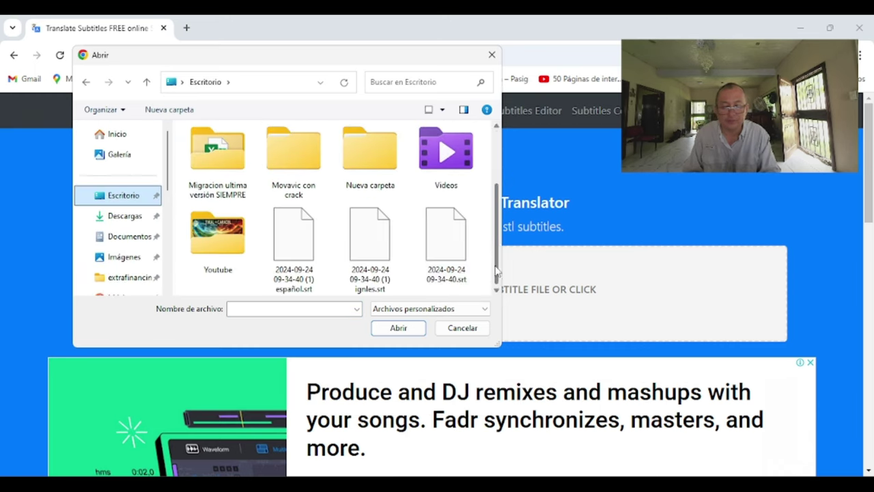
pyautogui.click(447, 270)
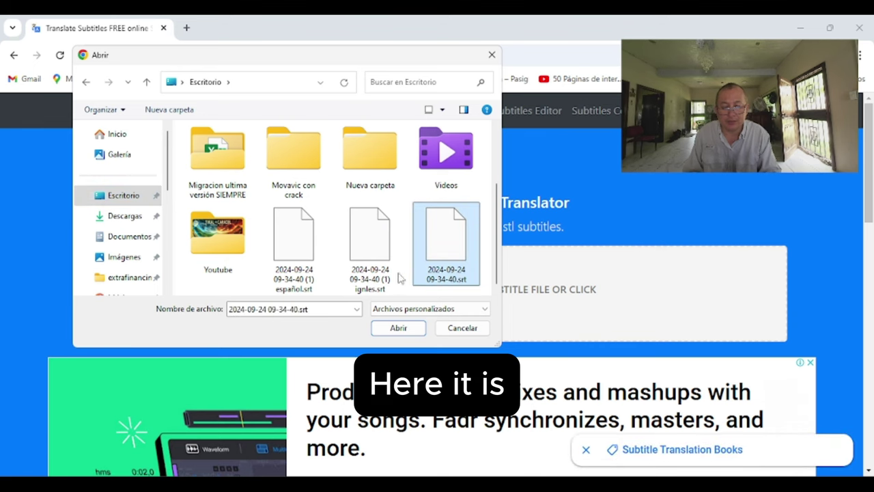
pyautogui.click(293, 245)
pyautogui.click(396, 329)
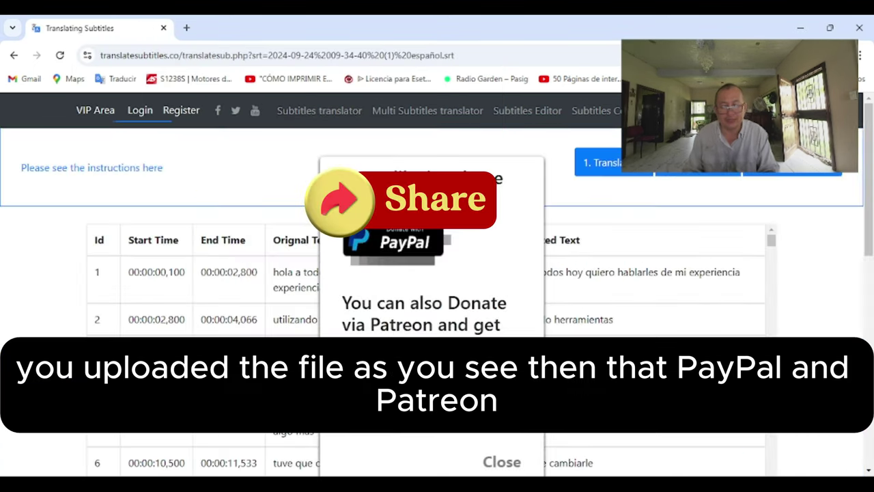
pyautogui.click(501, 459)
# Examine the uploaded subtitle lines and check whether the translated text of subtitle 4 can be edited
pyautogui.moveTo(870, 237); pyautogui.dragTo(870, 256)
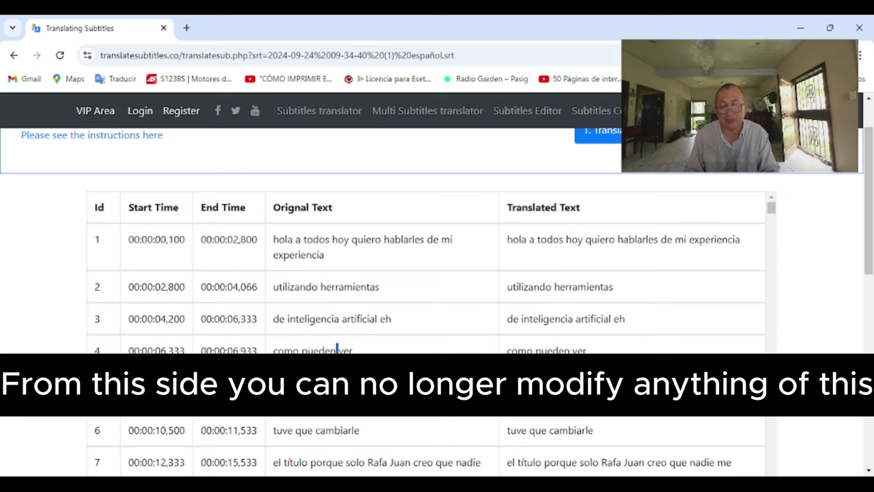
pyautogui.click(605, 351)
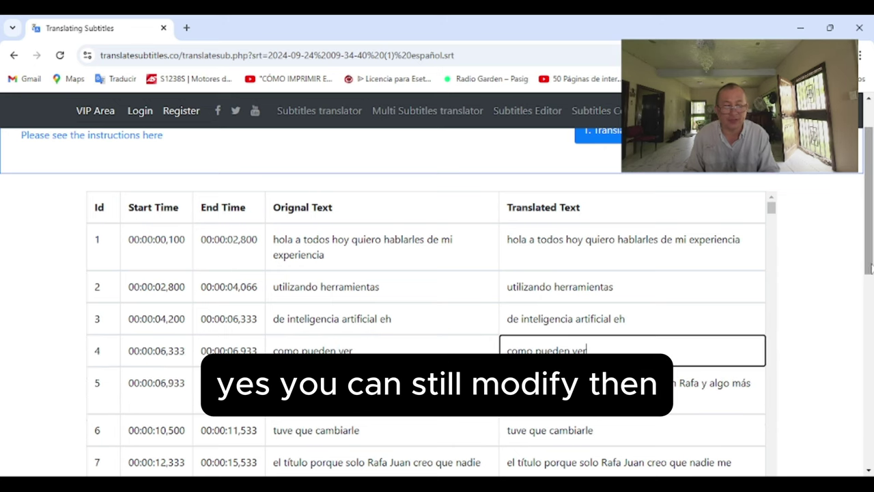
pyautogui.moveTo(869, 252); pyautogui.dragTo(869, 280)
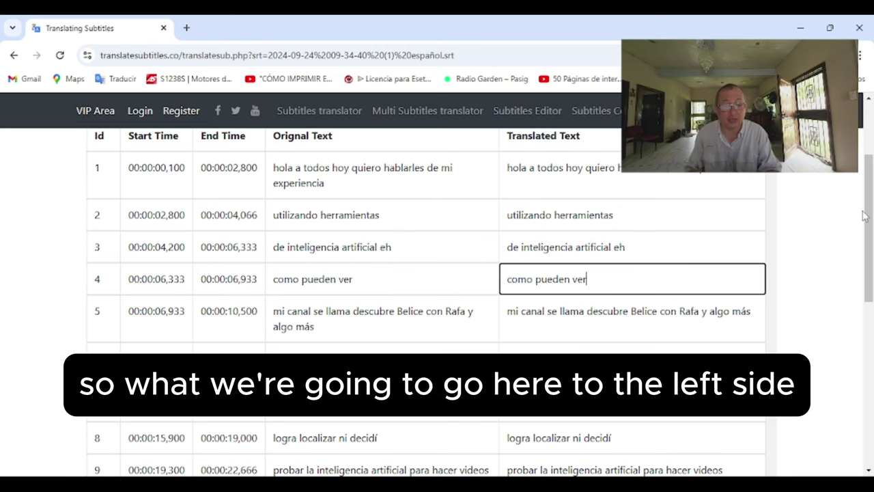
# Choose Inglés as the target language and translate all the subtitles
pyautogui.scroll(2, 863, 216)
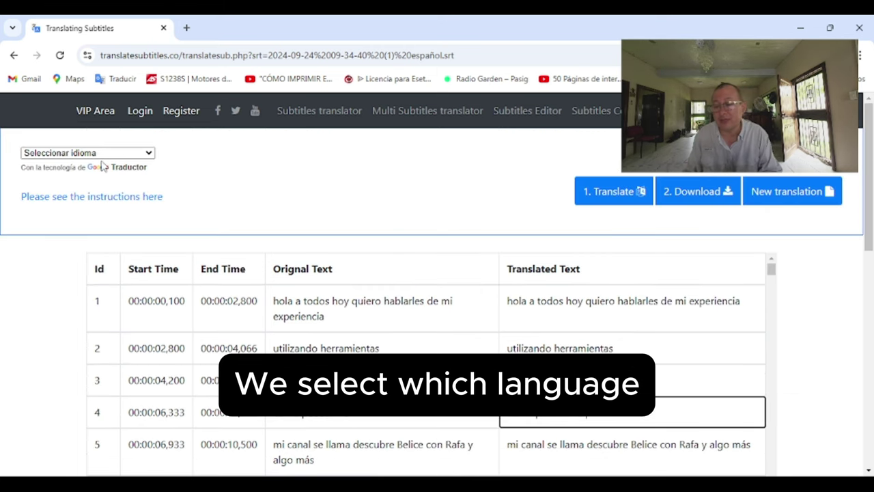
pyautogui.click(101, 153)
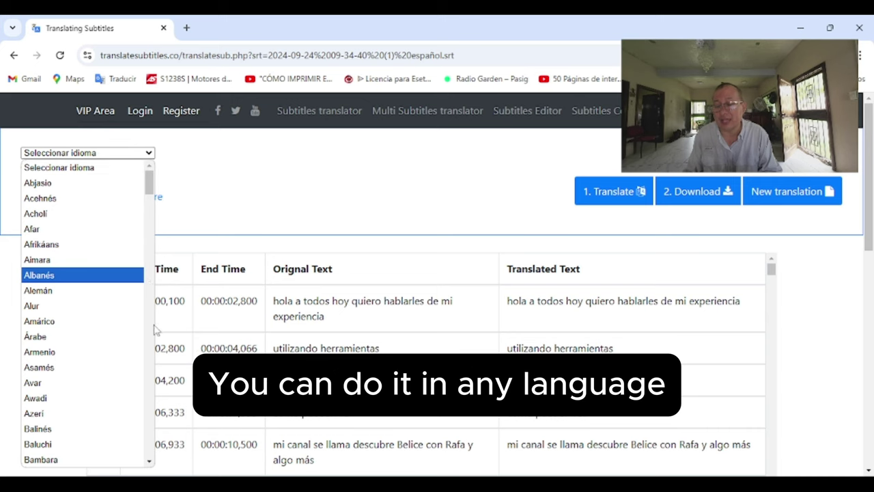
pyautogui.scroll(-15, 155, 330)
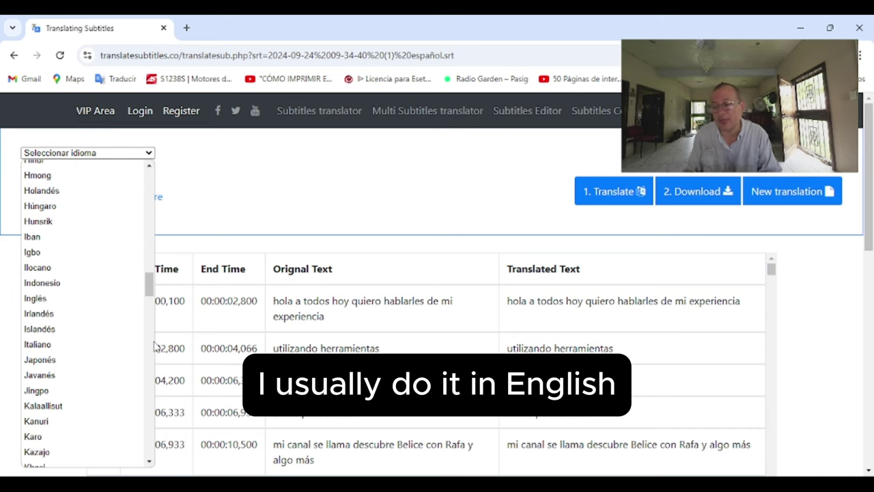
pyautogui.click(76, 298)
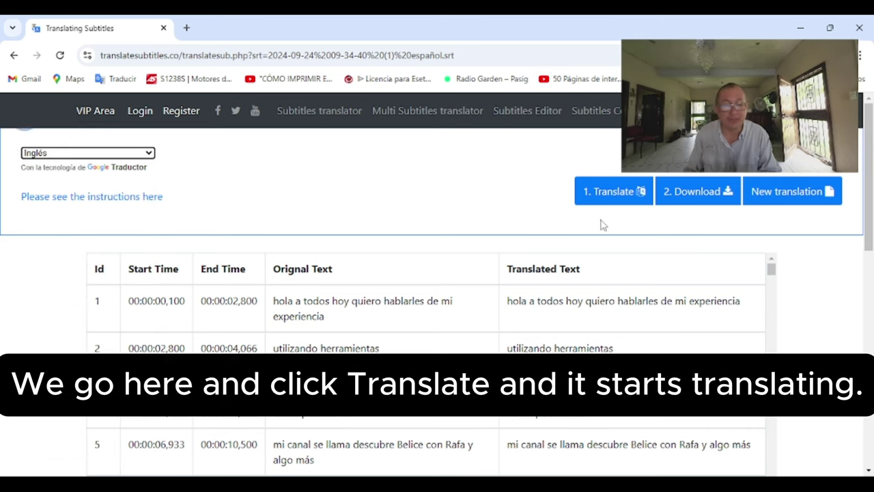
pyautogui.click(610, 189)
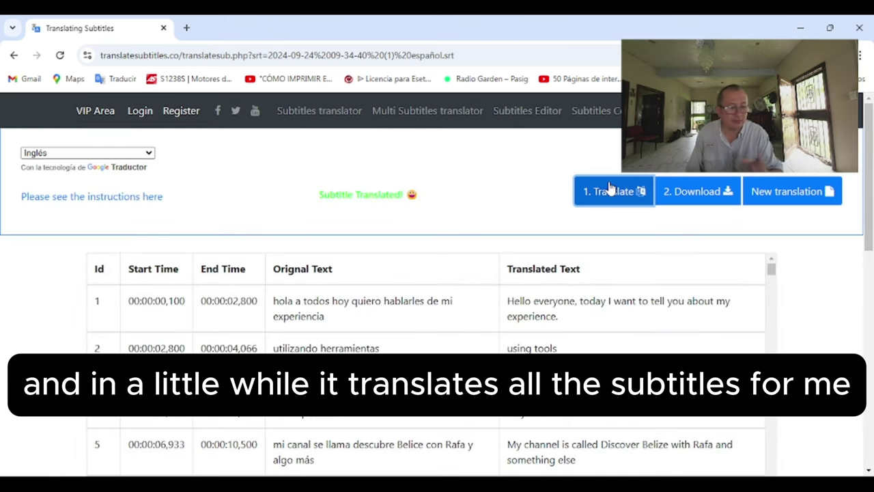
pyautogui.moveTo(868, 232)
pyautogui.mouseDown()
pyautogui.moveTo(872, 319)
pyautogui.moveTo(870, 229)
pyautogui.mouseUp()
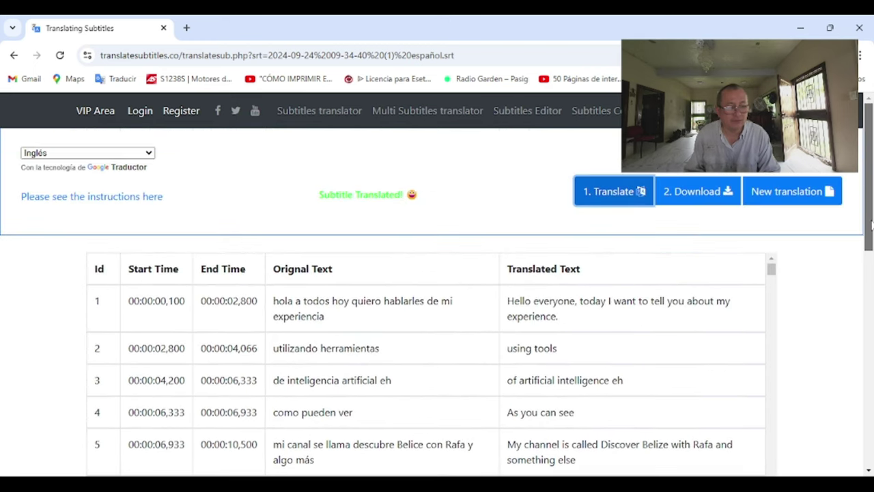
pyautogui.click(711, 204)
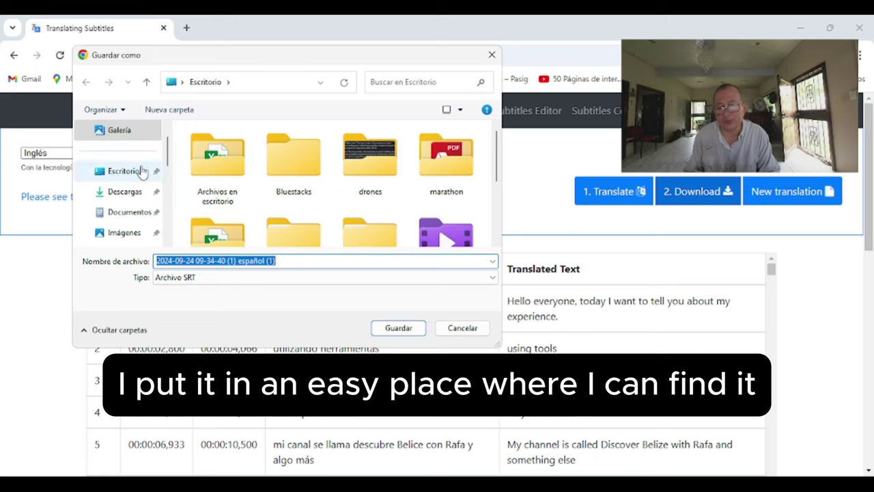
pyautogui.click(141, 171)
pyautogui.click(339, 263)
pyautogui.click(340, 264)
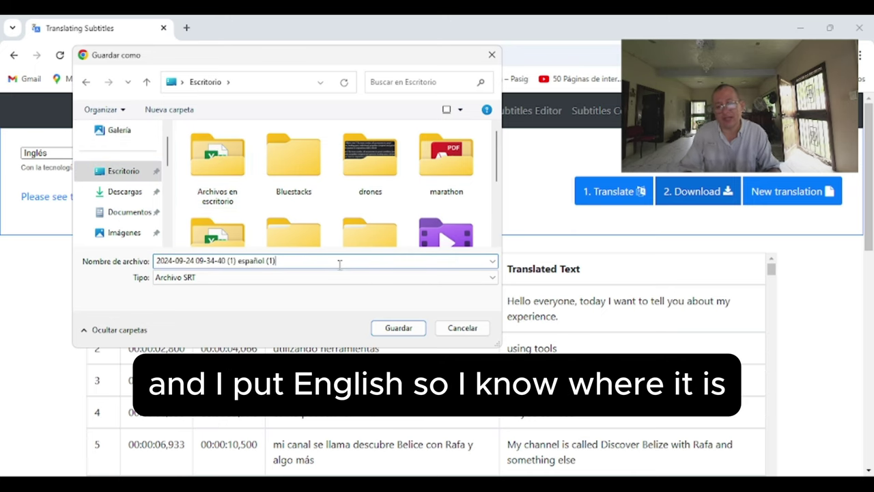
pyautogui.write('inglés')
pyautogui.press('Return')
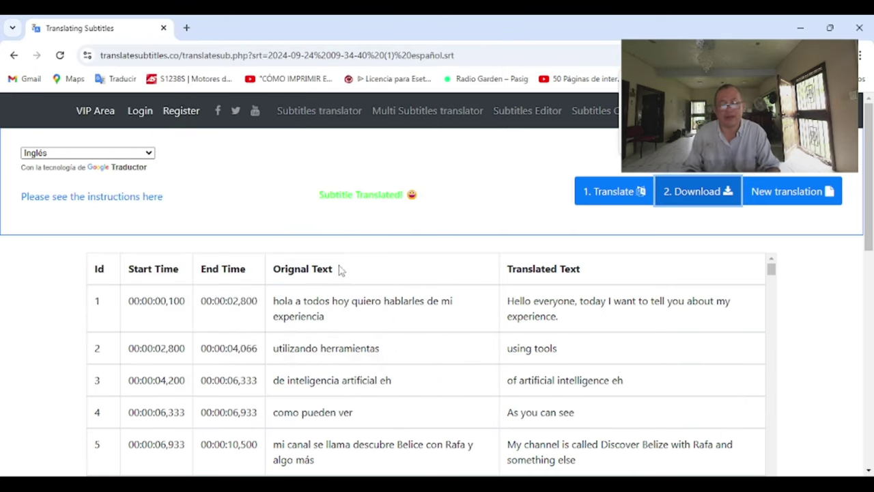
# Switch to CapCut, undo the Spanish subtitle generation and return the playhead to the start of the timeline
pyautogui.click(862, 39)
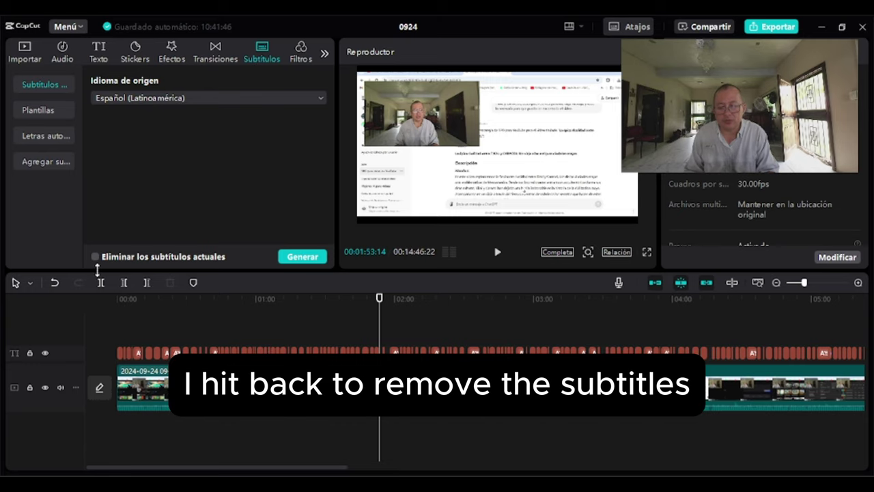
pyautogui.click(55, 288)
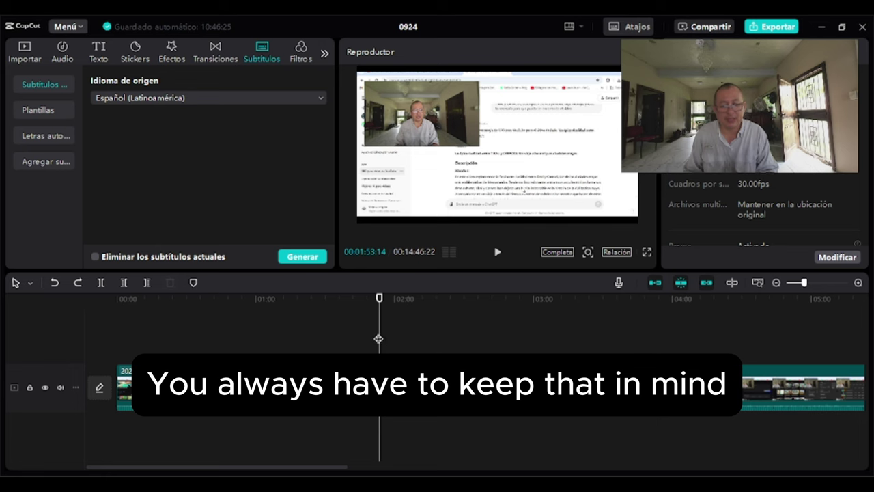
pyautogui.moveTo(379, 339); pyautogui.dragTo(74, 363)
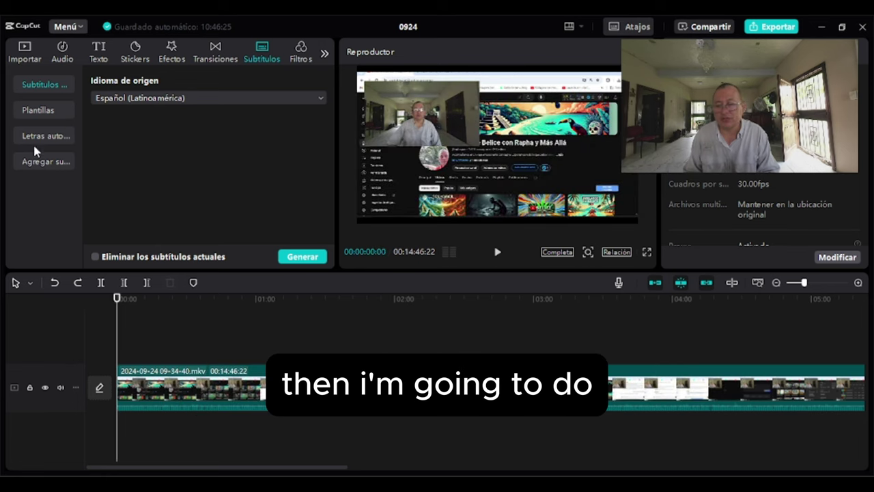
# Delete the previously imported SRT file from the local subtitles and confirm its removal
pyautogui.click(99, 53)
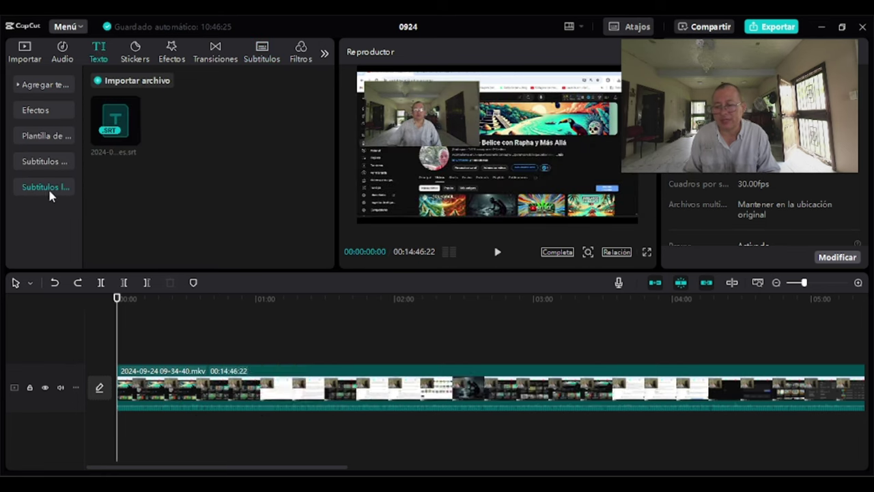
pyautogui.rightClick(116, 121)
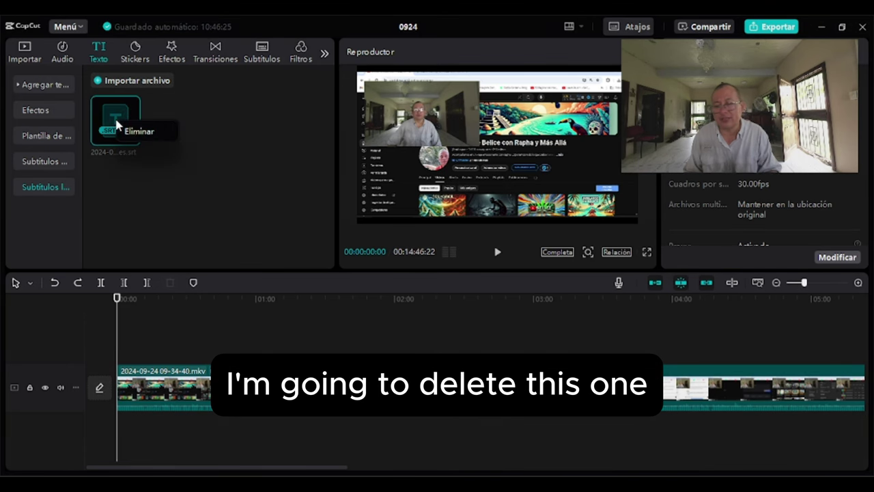
pyautogui.click(133, 133)
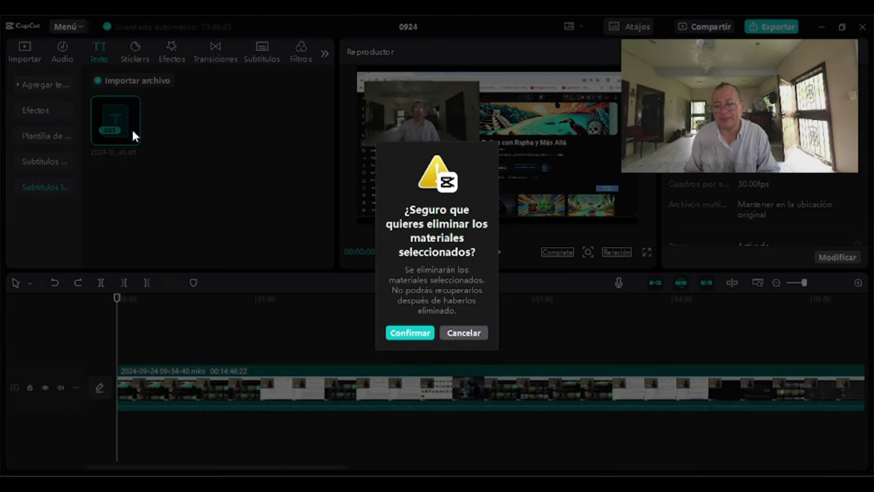
pyautogui.click(403, 332)
pyautogui.click(166, 129)
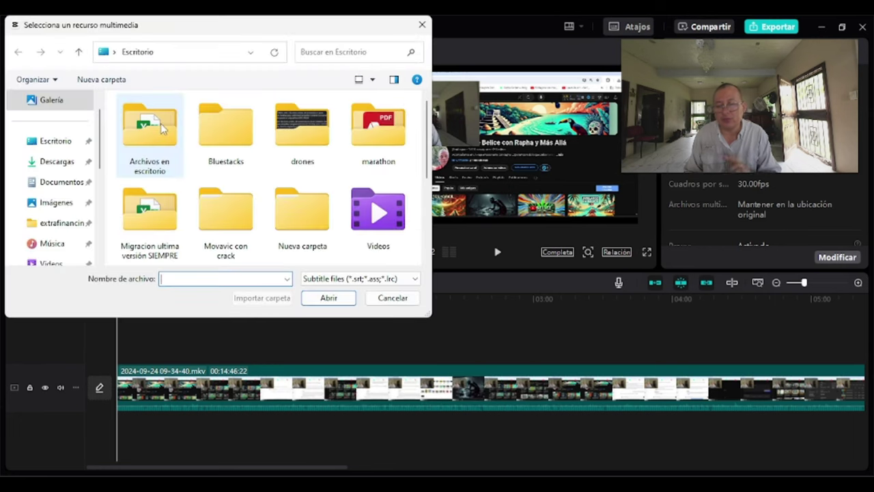
pyautogui.scroll(-3, 410, 225)
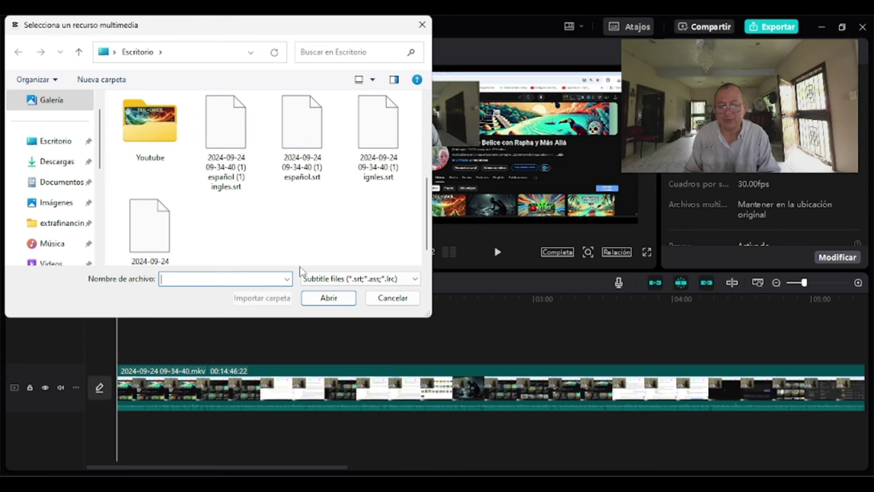
pyautogui.click(240, 174)
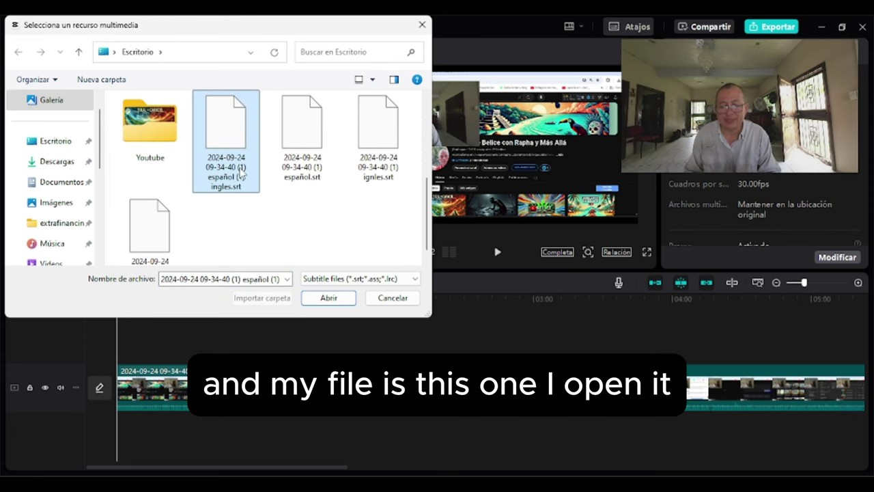
pyautogui.click(328, 298)
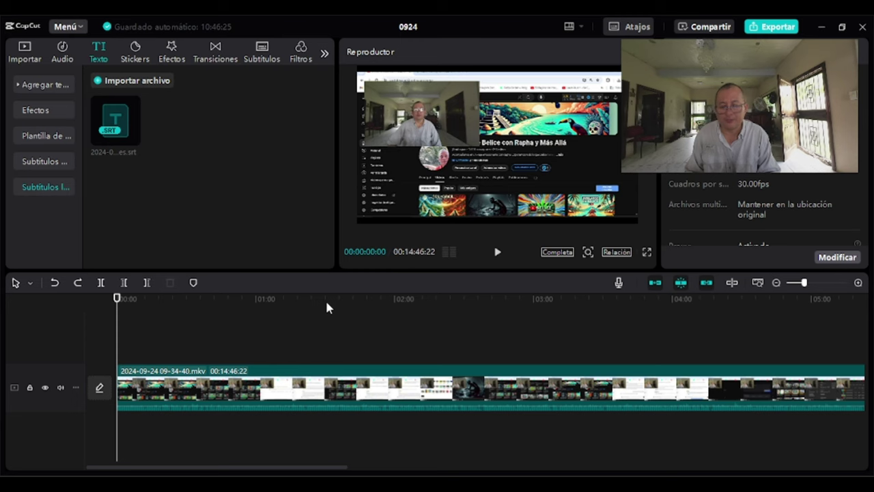
pyautogui.click(135, 139)
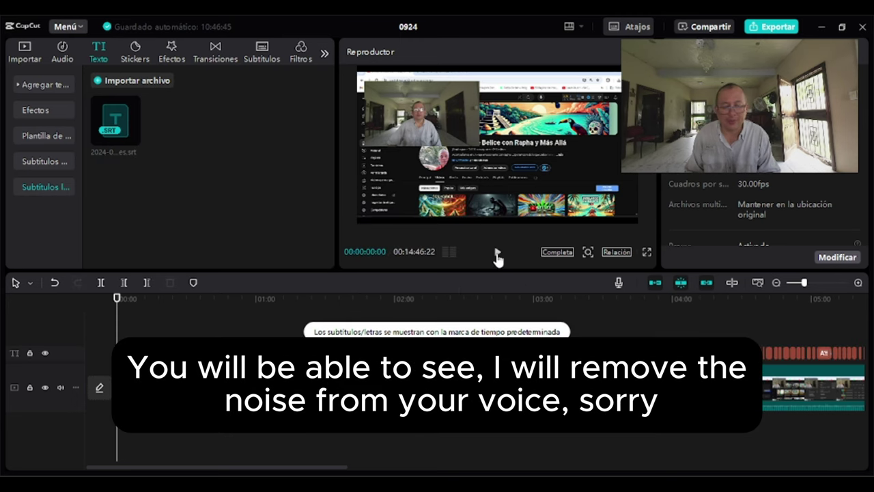
# Mute the video track and play the opening of the video to preview the English subtitles
pyautogui.click(60, 387)
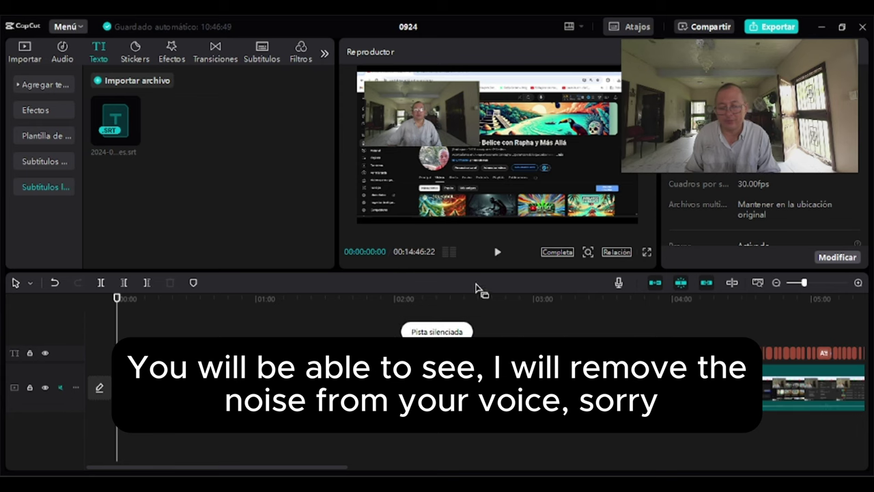
pyautogui.click(498, 252)
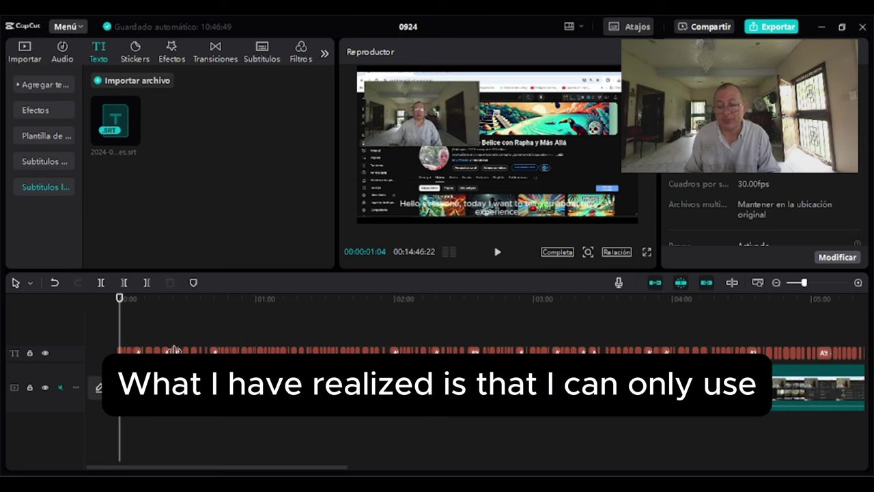
# Select a subtitle clip on the timeline and look through the preset text styles and the trending subtitle templates
pyautogui.click(174, 350)
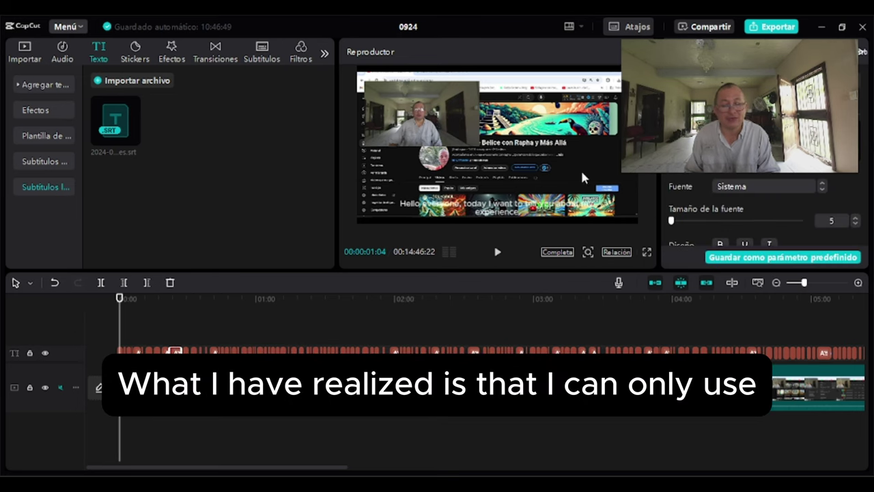
pyautogui.moveTo(866, 127); pyautogui.dragTo(870, 162)
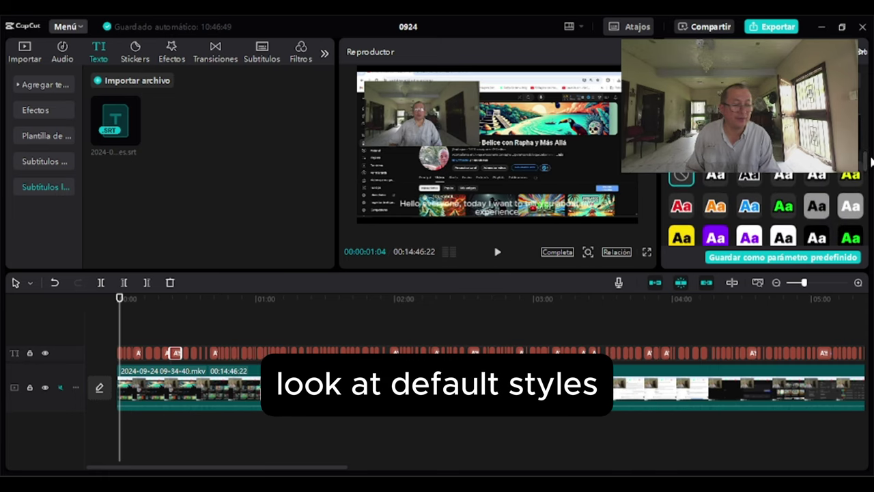
pyautogui.scroll(1, 871, 162)
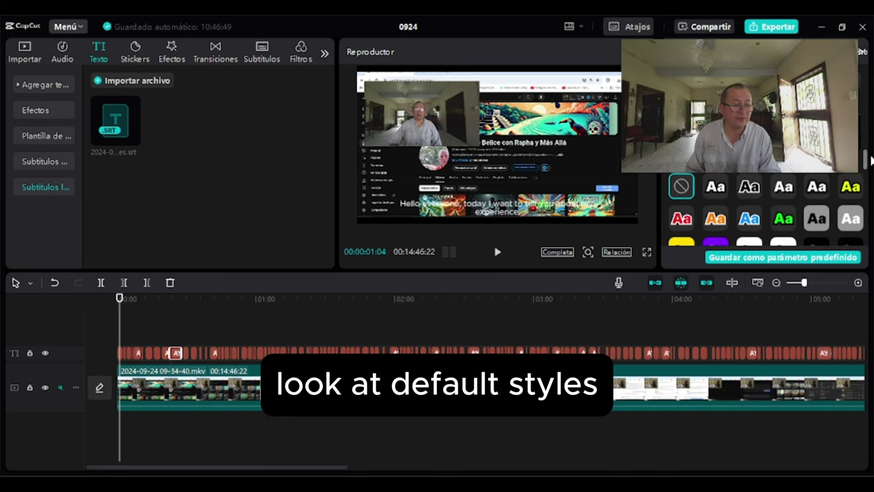
pyautogui.click(261, 54)
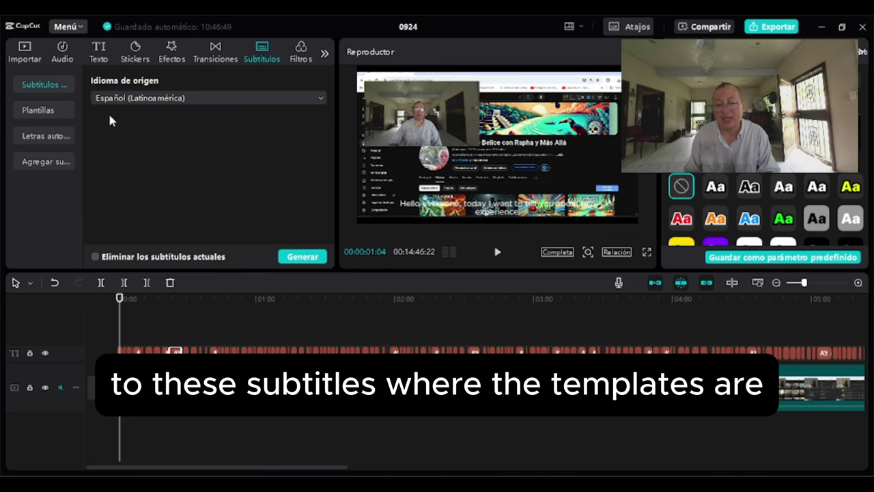
pyautogui.click(41, 110)
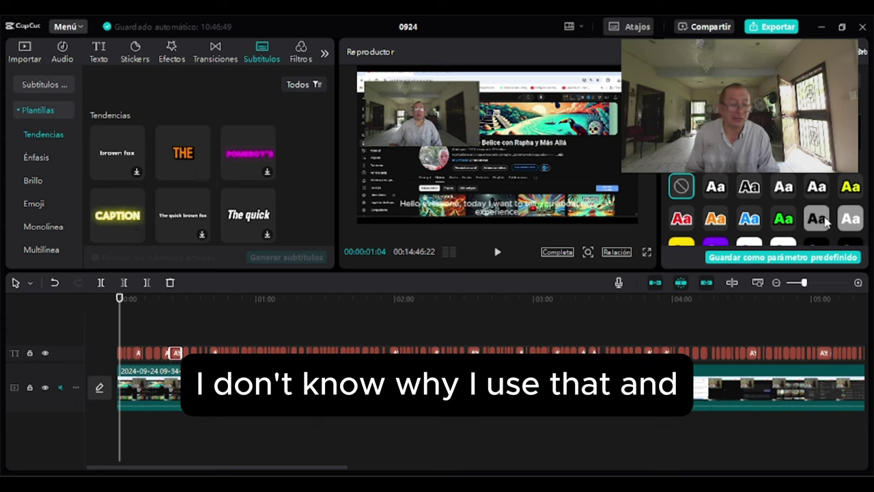
# Apply the preset text style with black letters on a yellow background to the subtitles
pyautogui.scroll(-2, 864, 174)
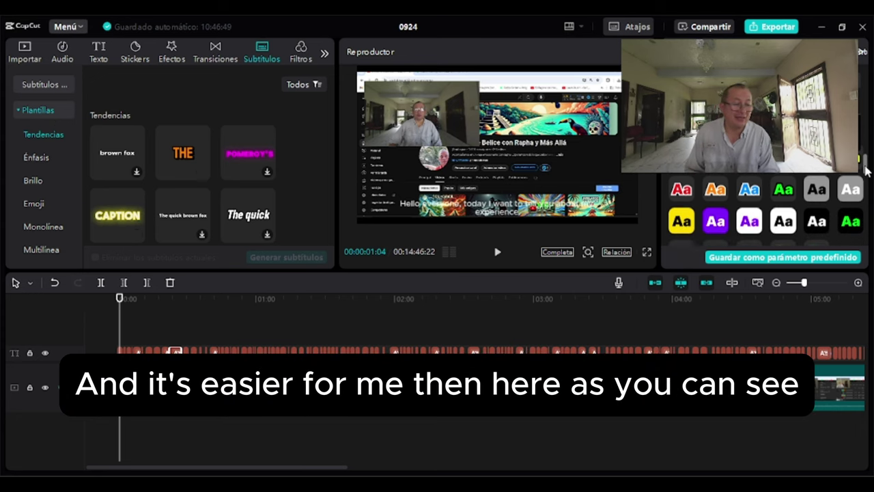
pyautogui.click(682, 222)
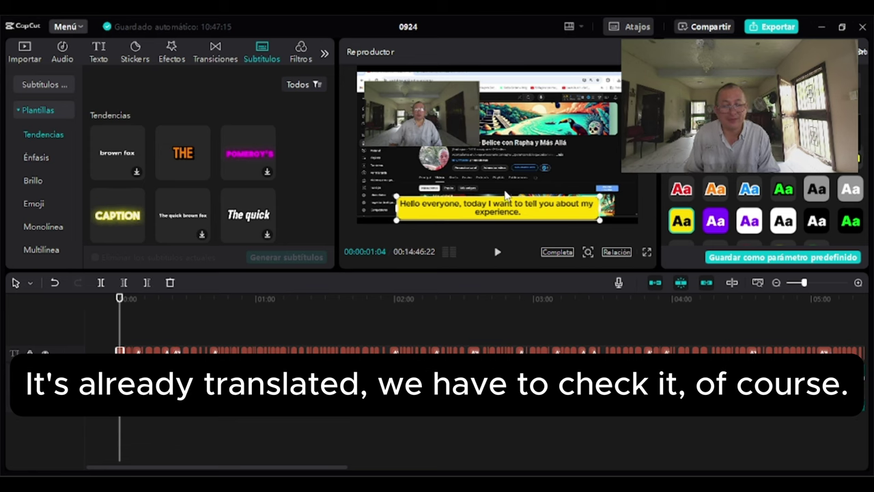
# Shift the video slightly left to X -57 in the preview, and move the yellow subtitle box slightly up and to the left
pyautogui.click(520, 208)
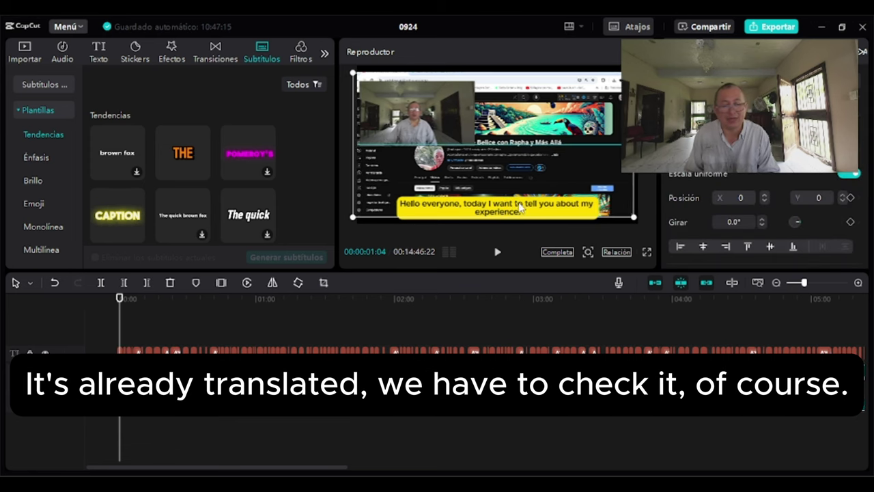
pyautogui.moveTo(520, 208); pyautogui.dragTo(512, 208)
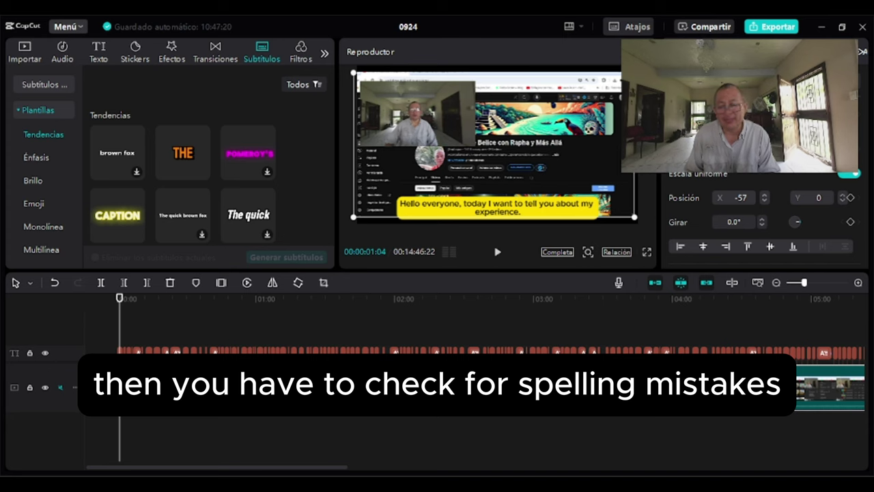
pyautogui.click(185, 352)
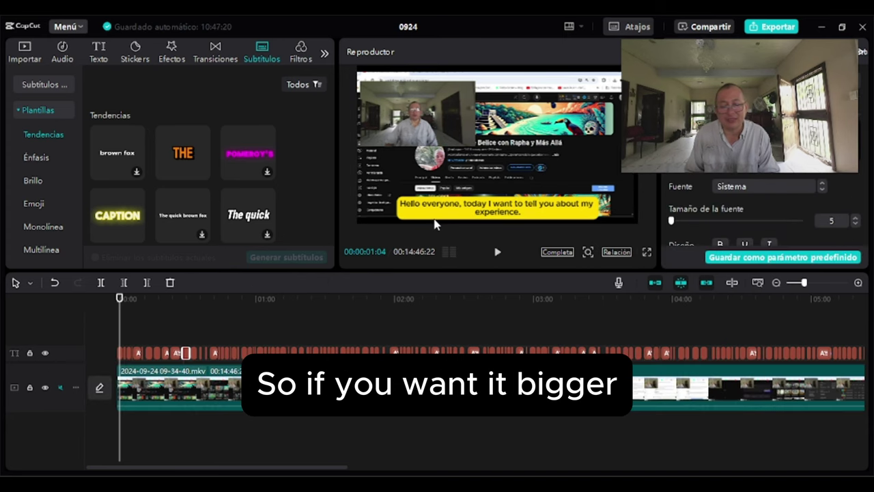
pyautogui.moveTo(458, 210); pyautogui.dragTo(449, 204)
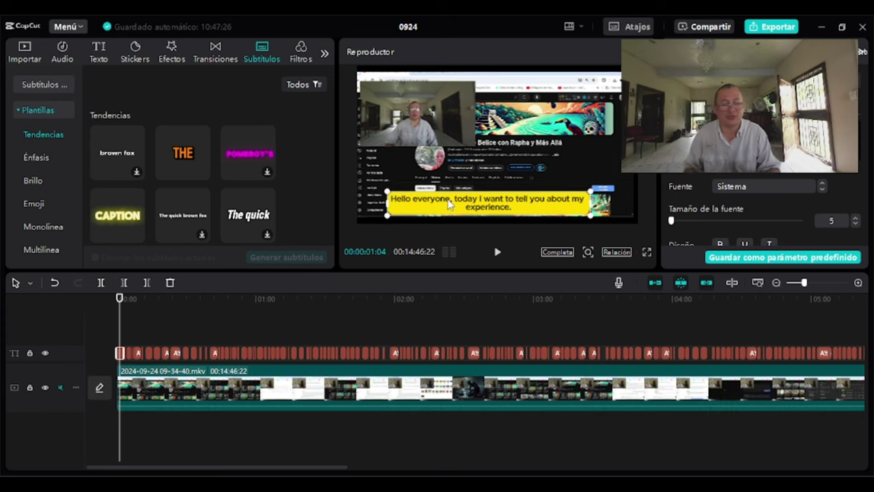